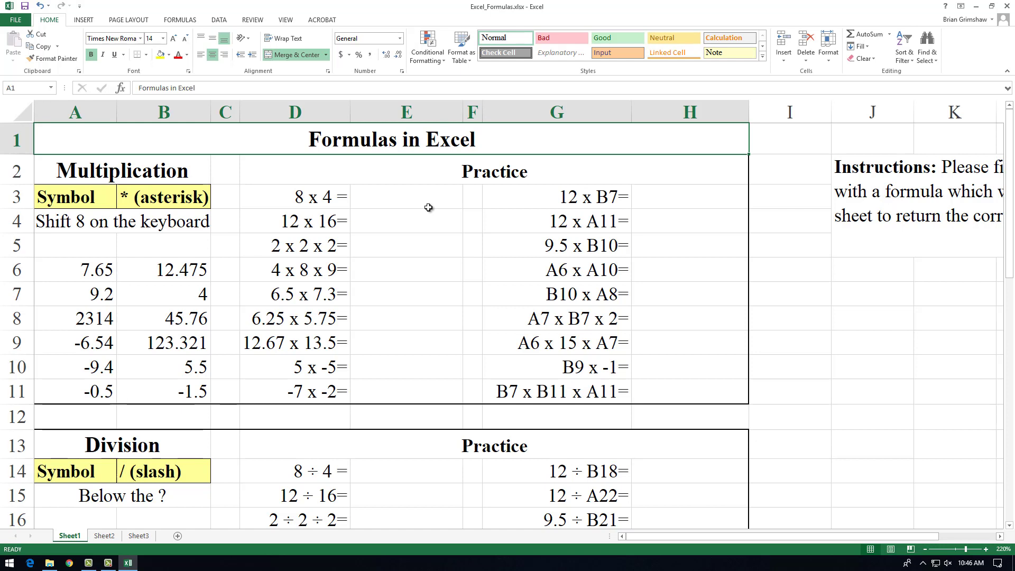
Step: Enter the formula =8*4 in cell E3 as the answer to 8 x 4, then reselect the cell to check its formula
{"action": "left_click", "coordinate": [429, 207]}
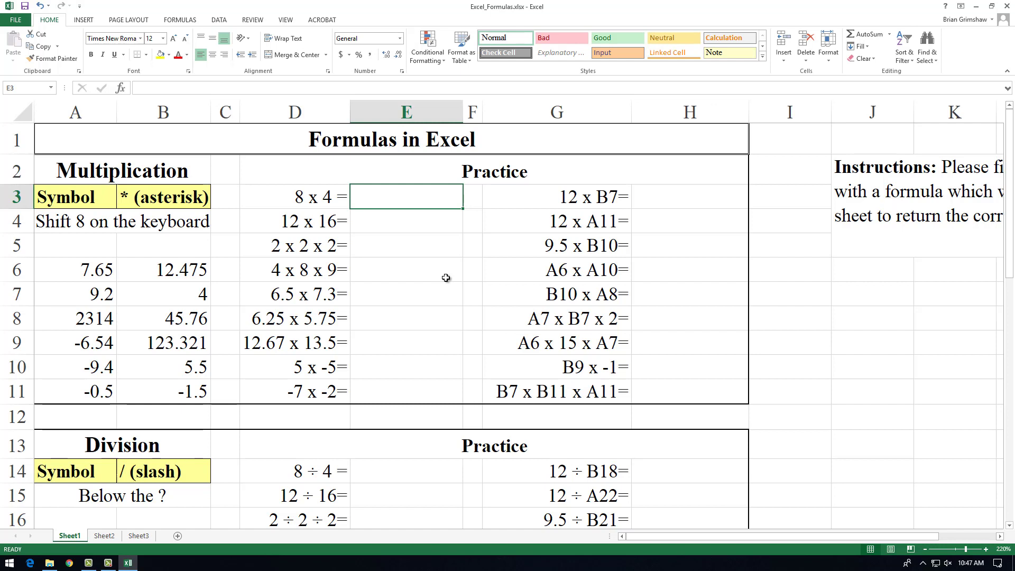
{"action": "type", "text": "="}
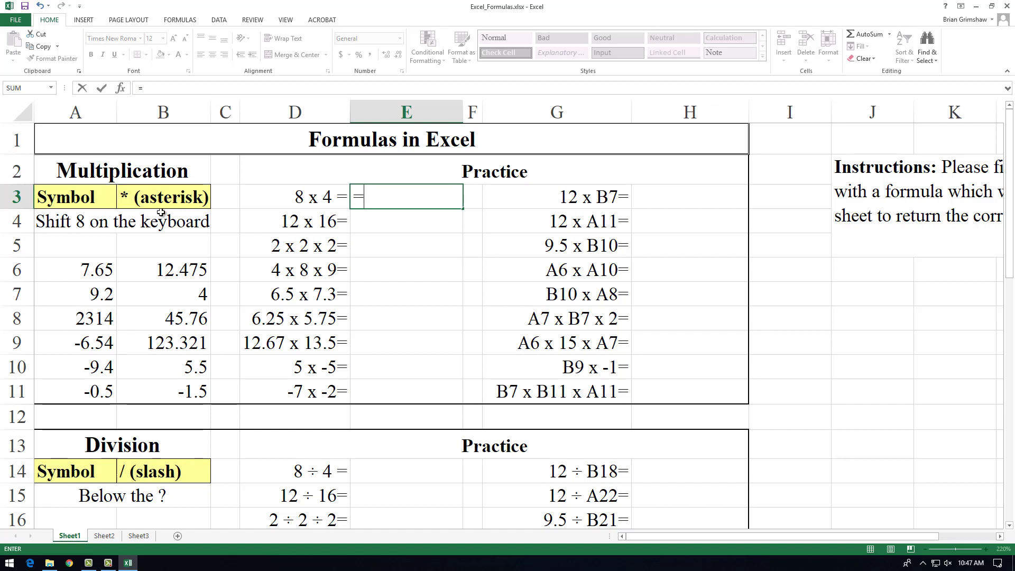
{"action": "left_click", "coordinate": [399, 193]}
{"action": "type", "text": "8*4"}
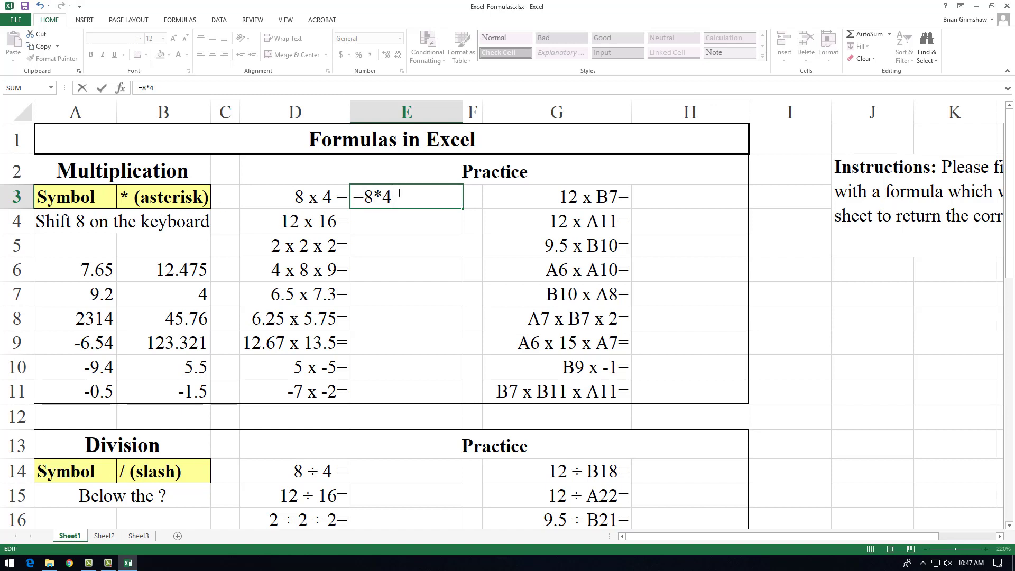
{"action": "key", "text": "Return"}
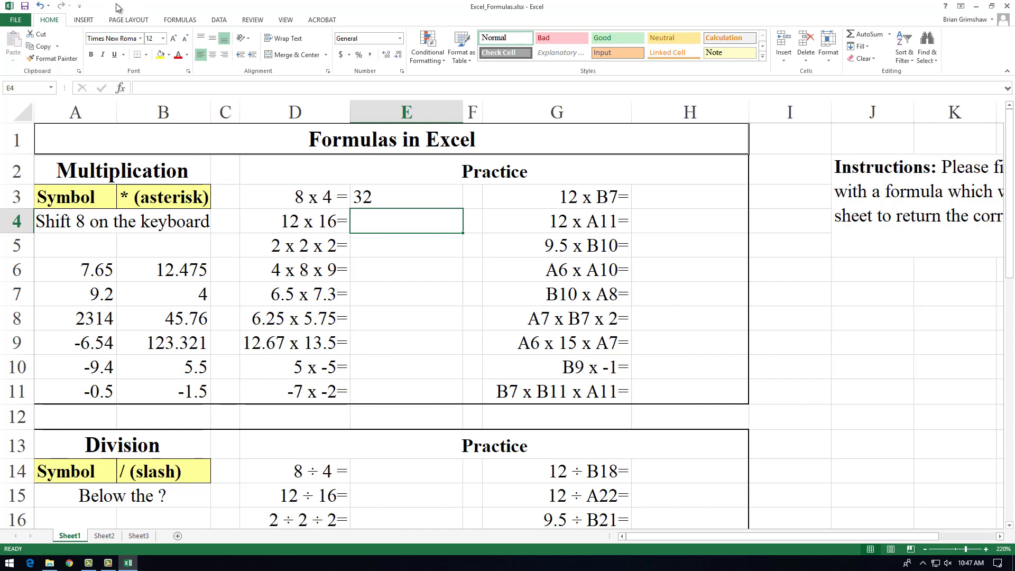
{"action": "left_click", "coordinate": [404, 194]}
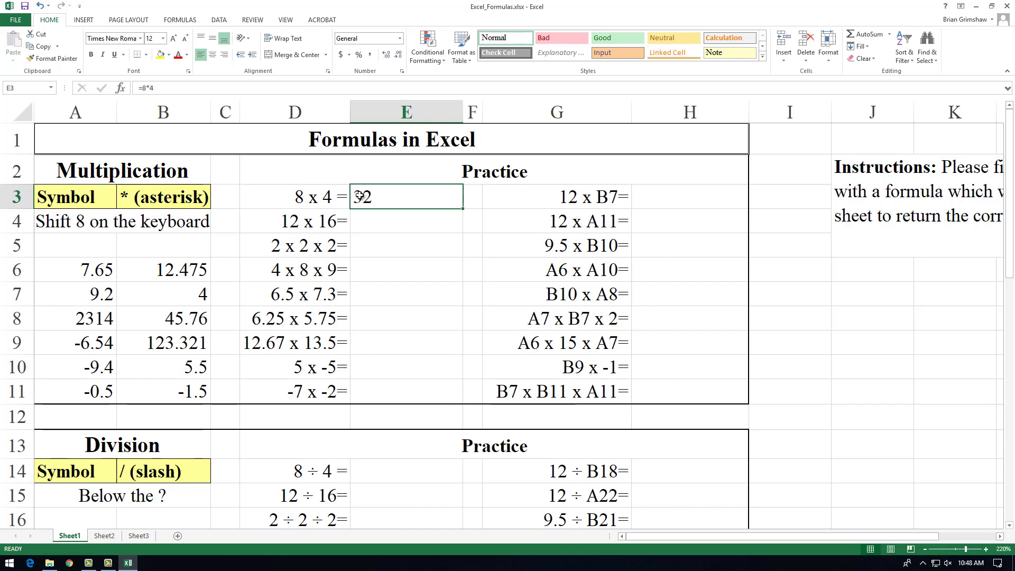
Step: Answer the next two multiplication problems with the formulas =12*16 in E4 and =2*2*2 in E5
{"action": "left_click", "coordinate": [380, 221]}
{"action": "type", "text": "=12"}
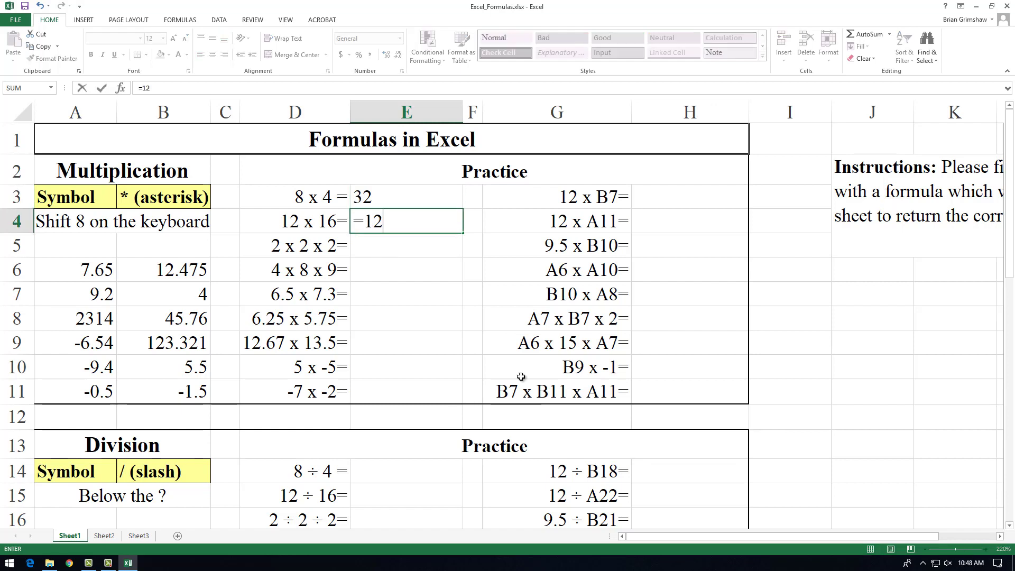
{"action": "type", "text": "*16"}
{"action": "key", "text": "Return"}
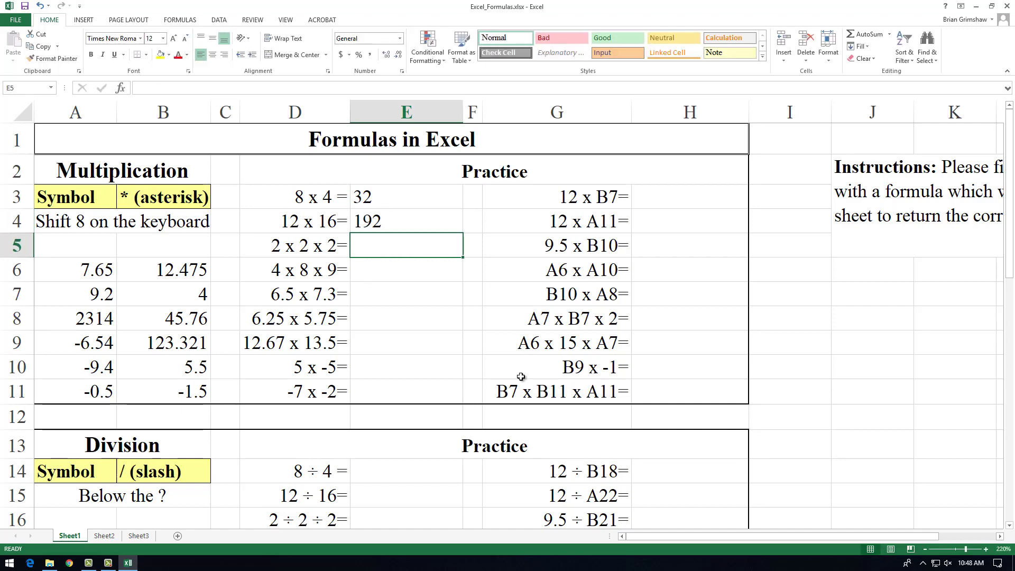
{"action": "type", "text": "=2*2*2"}
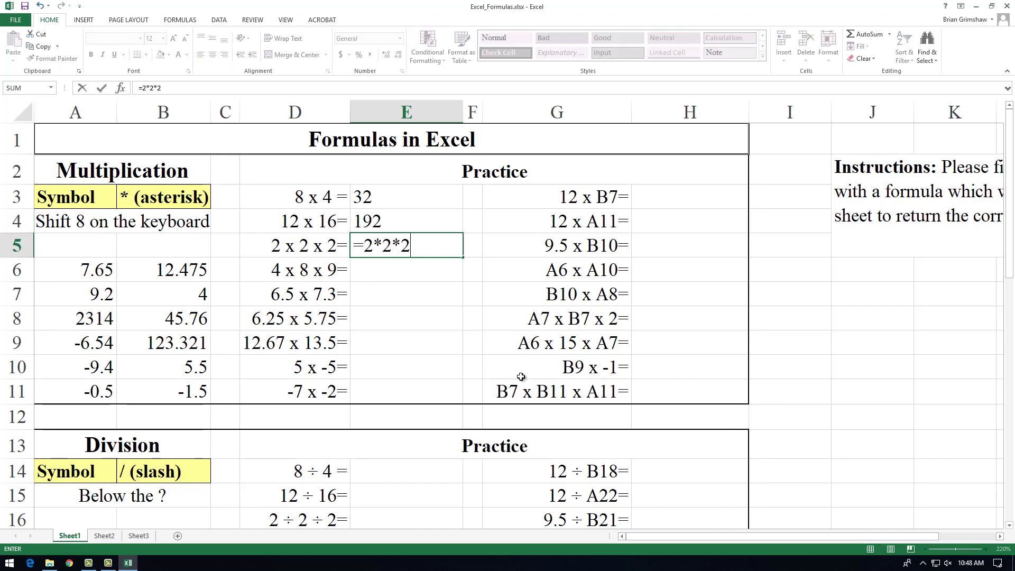
{"action": "key", "text": "Return"}
Step: Enter the formulas =4*8*9 in E6 and =6.5*7.3 in E7 for the matching practice problems
{"action": "type", "text": "="}
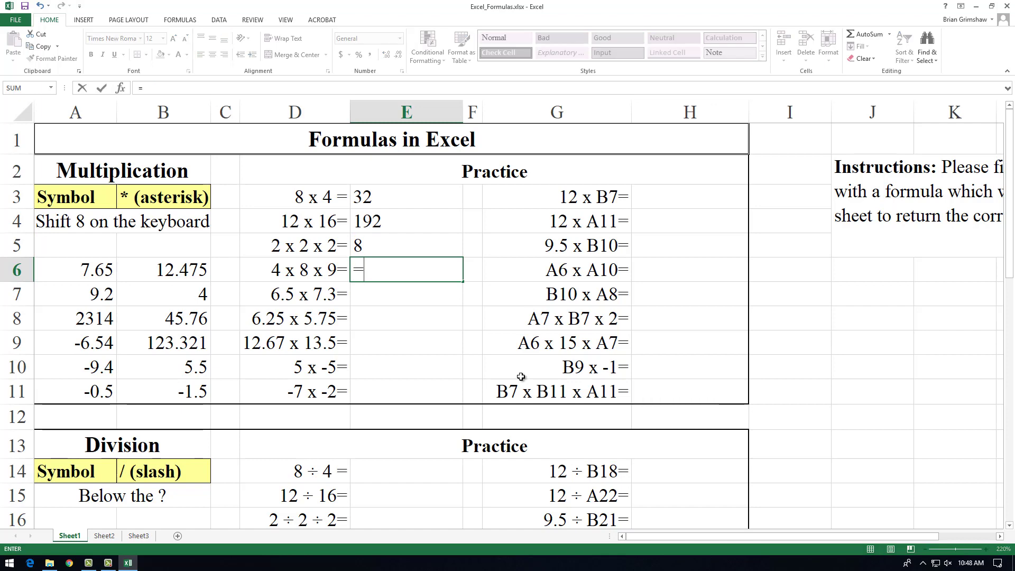
{"action": "type", "text": "4*"}
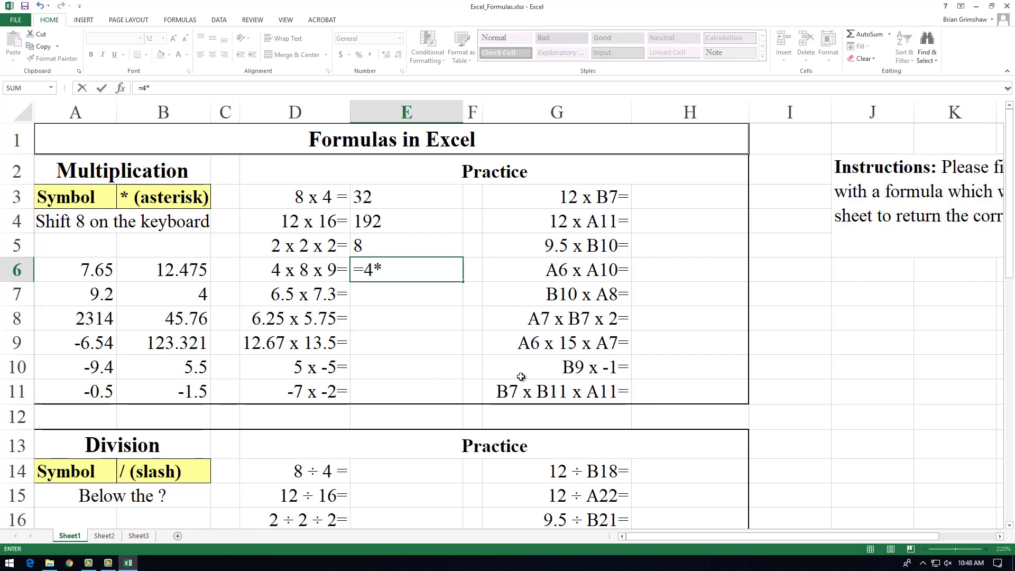
{"action": "type", "text": "8*9"}
{"action": "key", "text": "Return"}
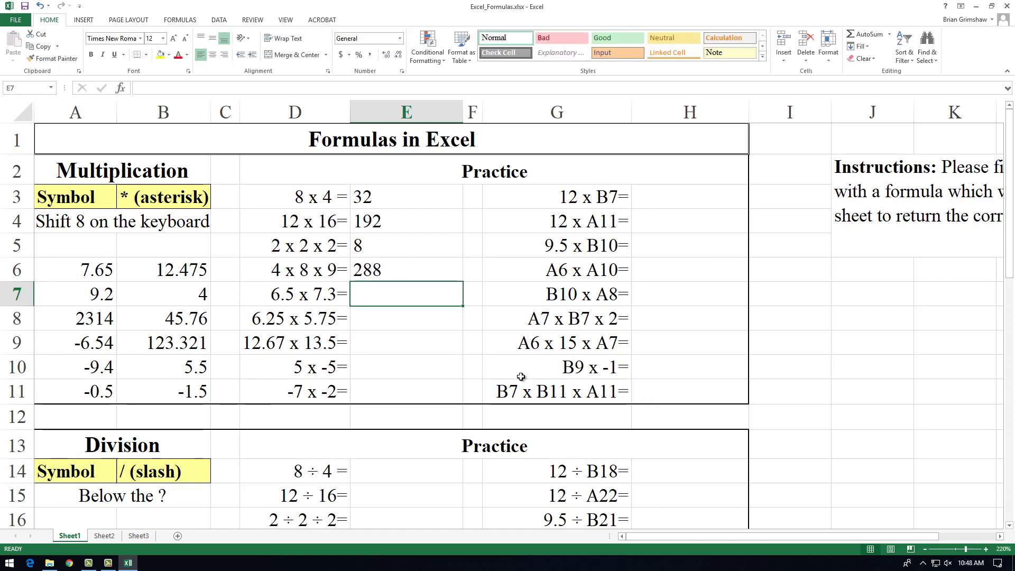
{"action": "type", "text": "=6.5"}
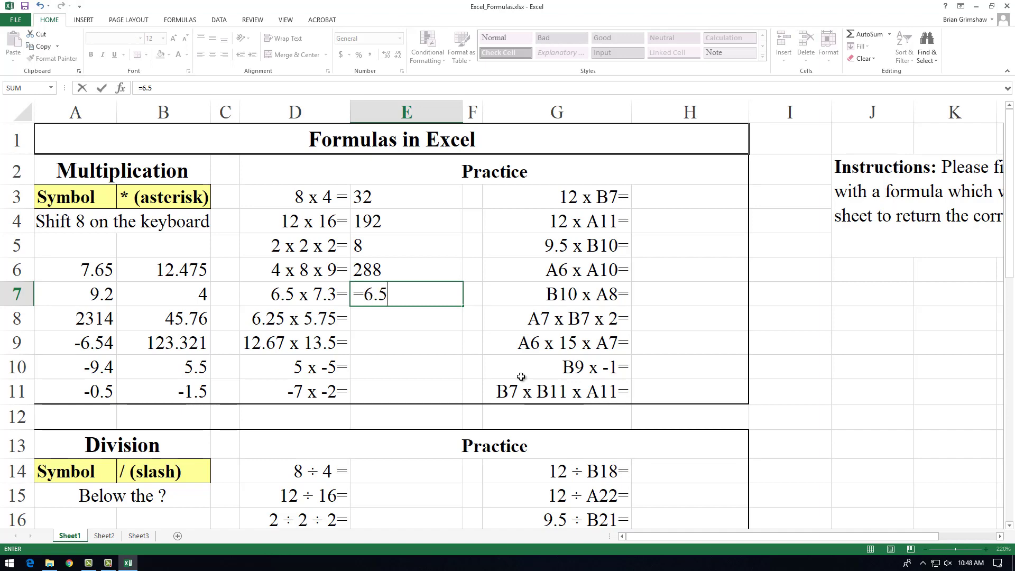
{"action": "type", "text": "*7.3"}
{"action": "key", "text": "Return"}
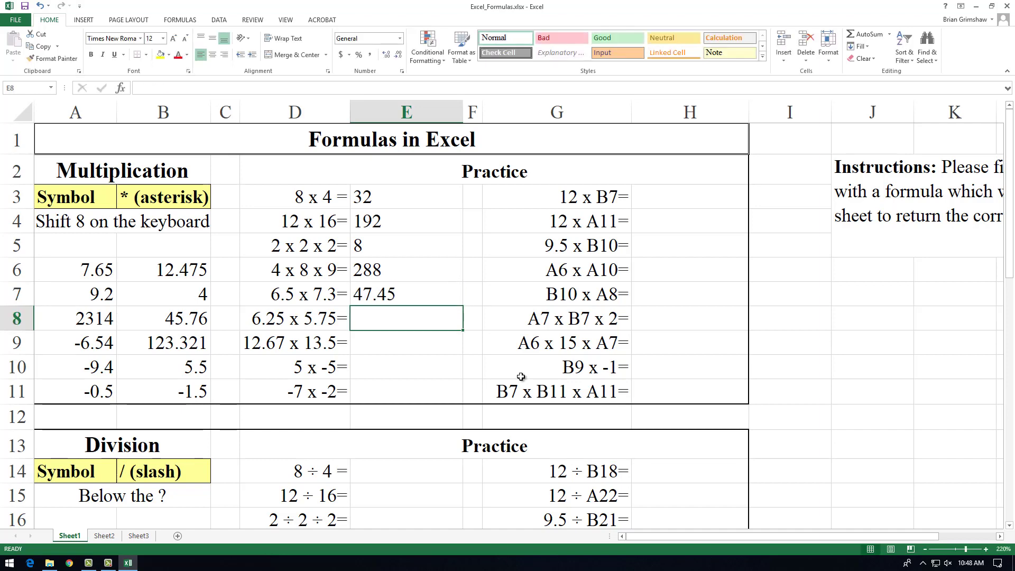
Step: Enter the formula =6.25*5.75 in cell E8 for the 6.25 x 5.75 problem
{"action": "type", "text": "="}
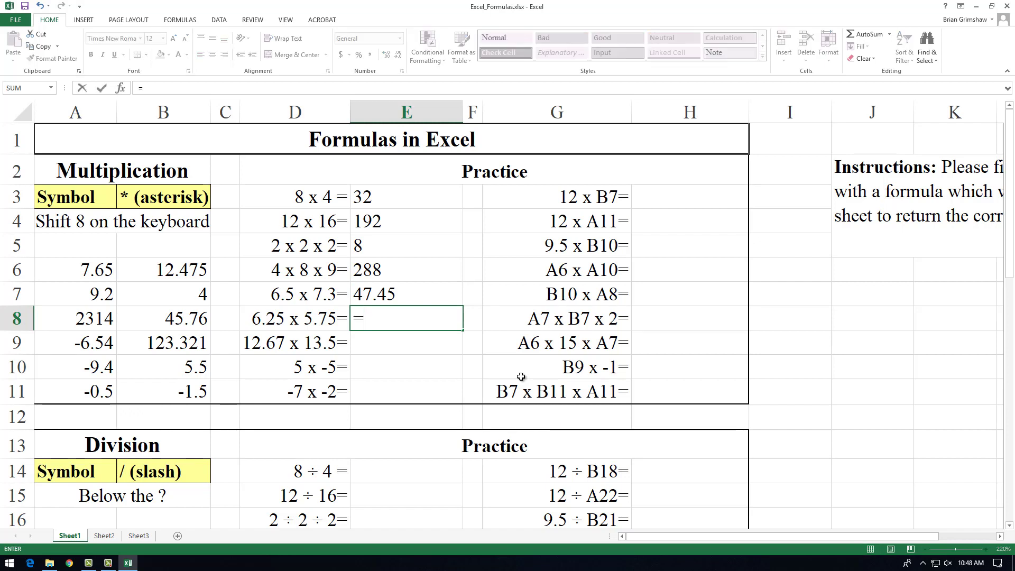
{"action": "type", "text": "6.25*5.75"}
{"action": "key", "text": "Return"}
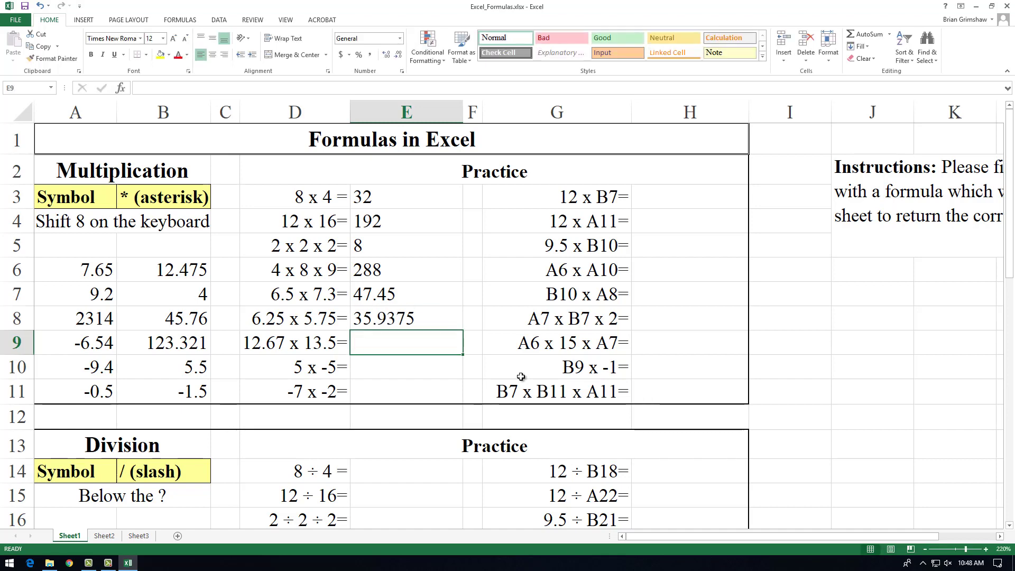
Step: Enter the cell-reference formula =12*B7 in H3 for the 12 x B7 problem and reselect H3 to check it
{"action": "left_click", "coordinate": [656, 197]}
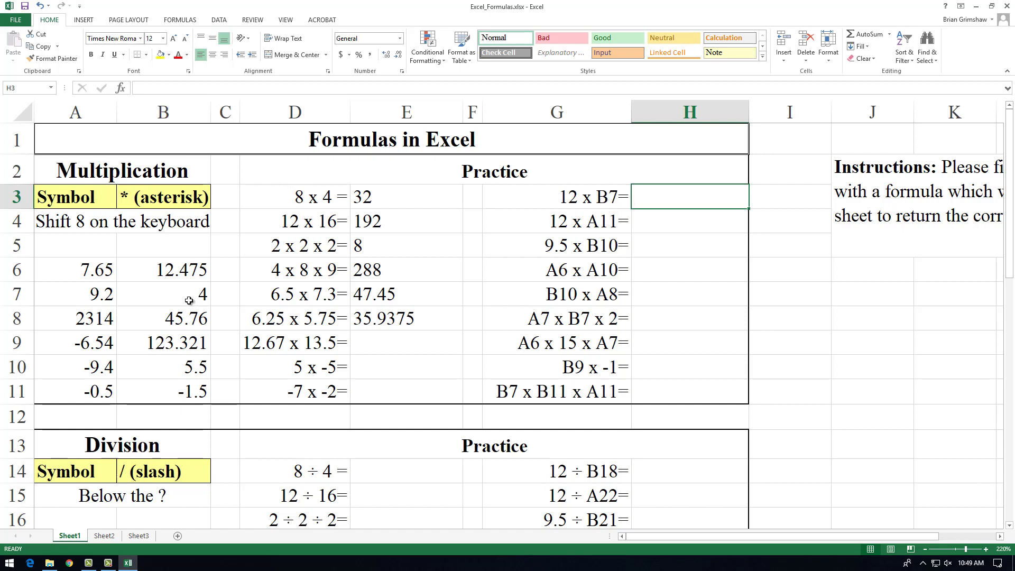
{"action": "left_click", "coordinate": [149, 291]}
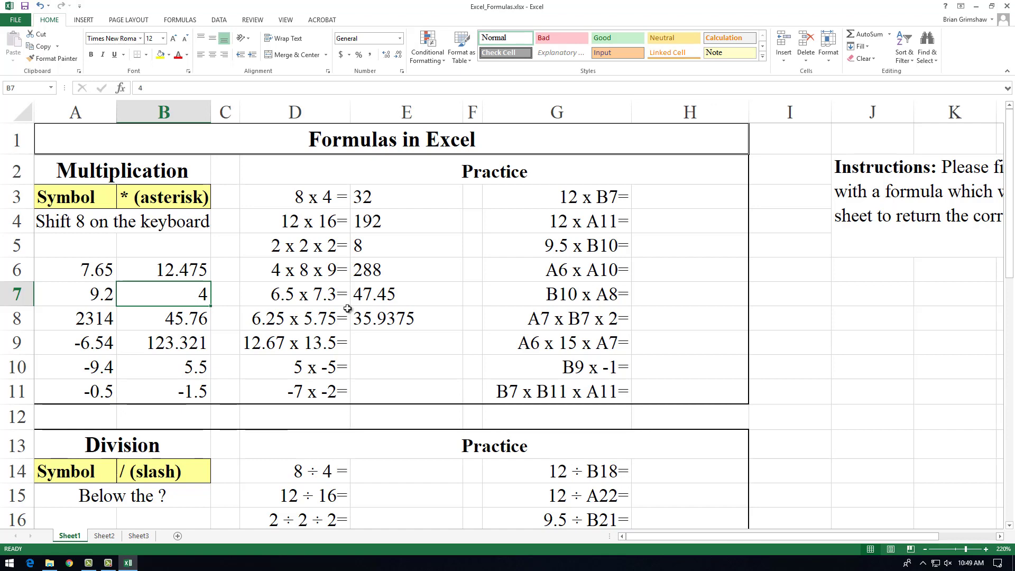
{"action": "left_click", "coordinate": [668, 196]}
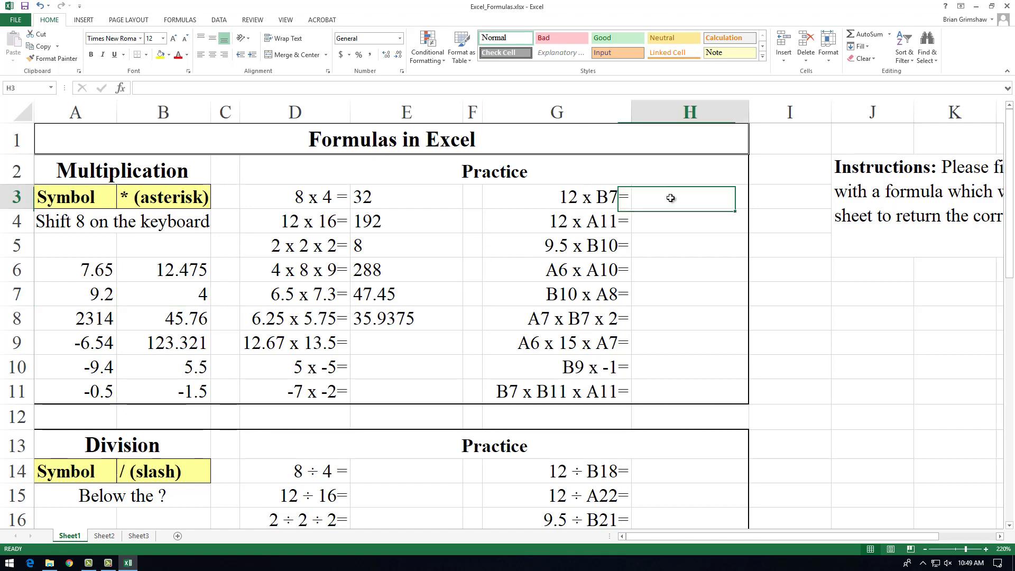
{"action": "type", "text": "="}
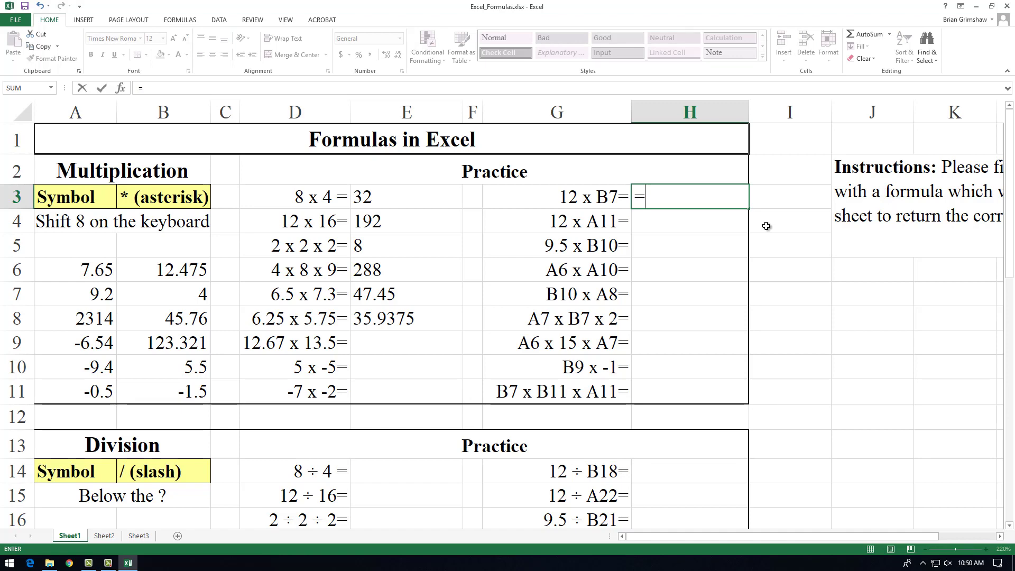
{"action": "type", "text": "12*b7"}
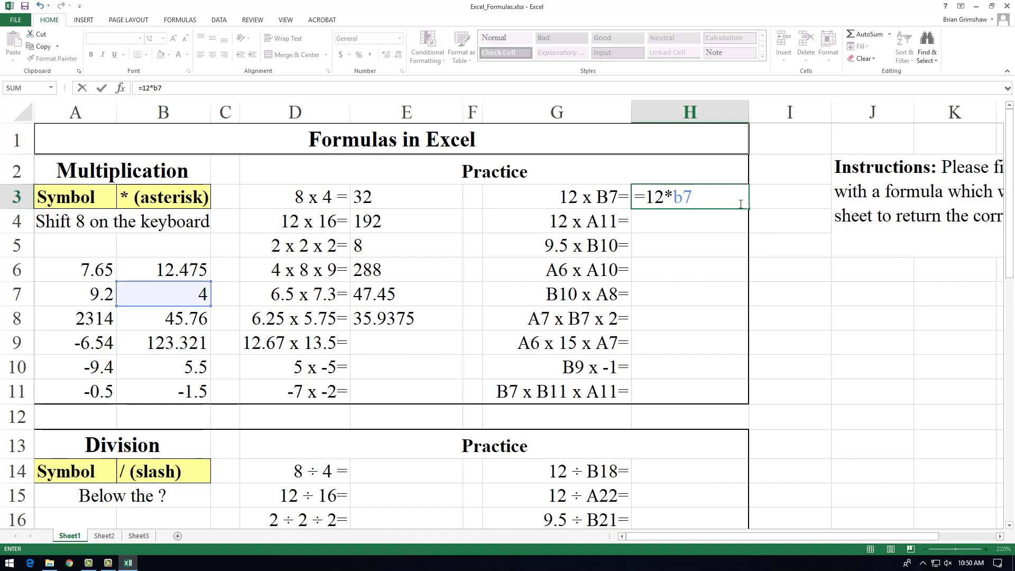
{"action": "left_click_drag", "start_coordinate": [691, 196], "coordinate": [673, 197]}
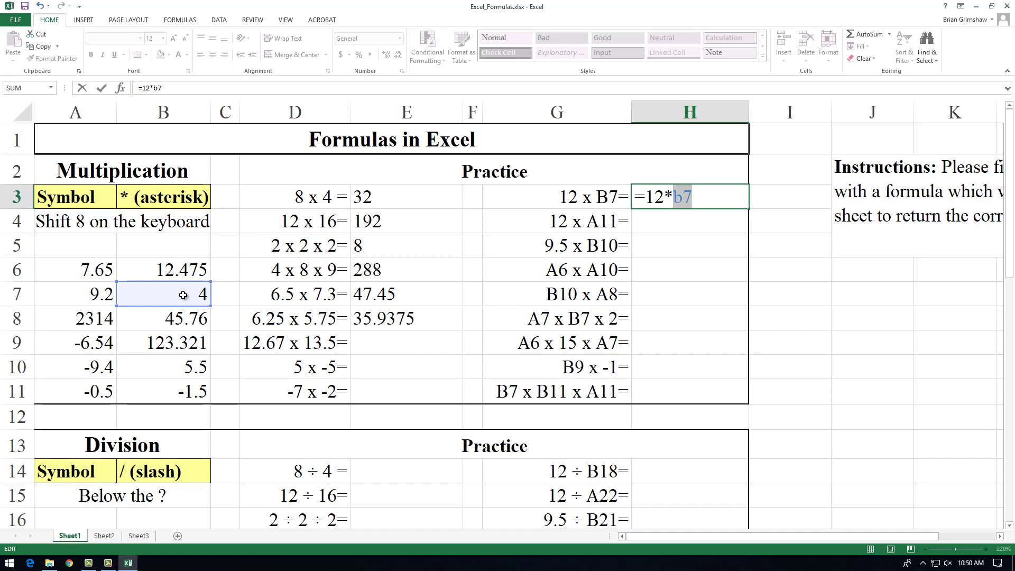
{"action": "key", "text": "Return"}
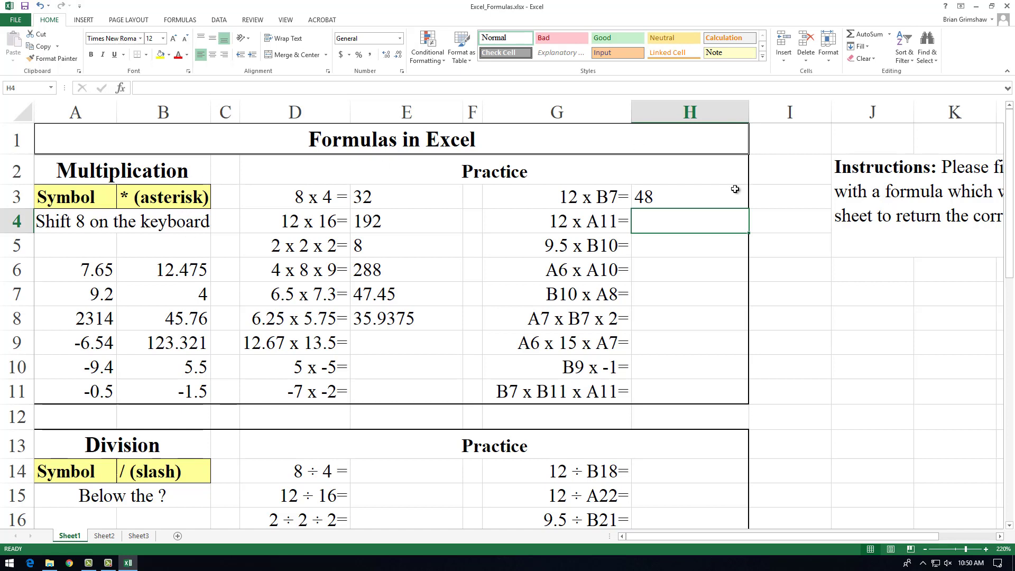
{"action": "left_click", "coordinate": [658, 196]}
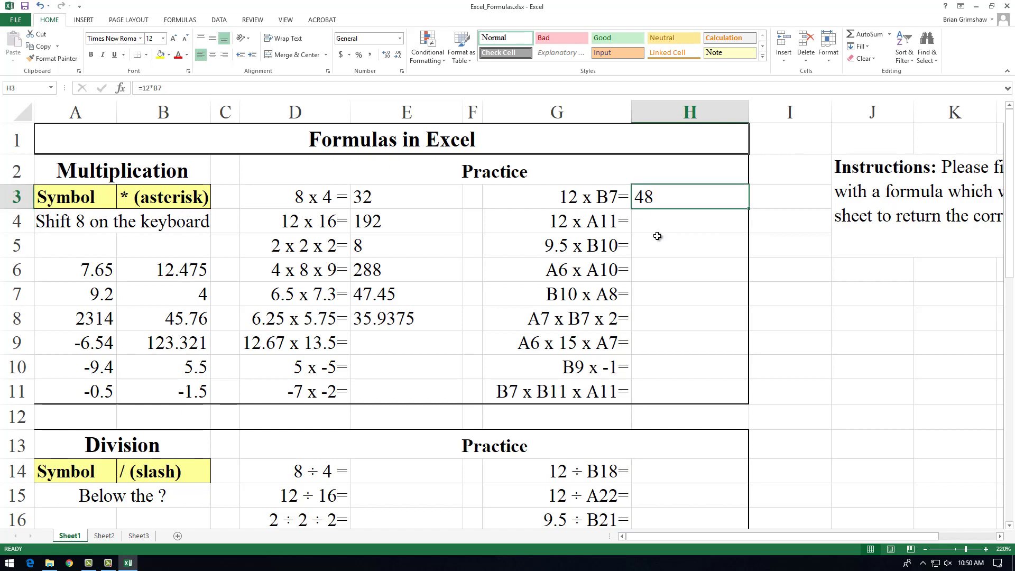
Step: Change the value in B7 to 10 and check how the 12 x B7 answer in H3 responds
{"action": "left_click", "coordinate": [163, 290]}
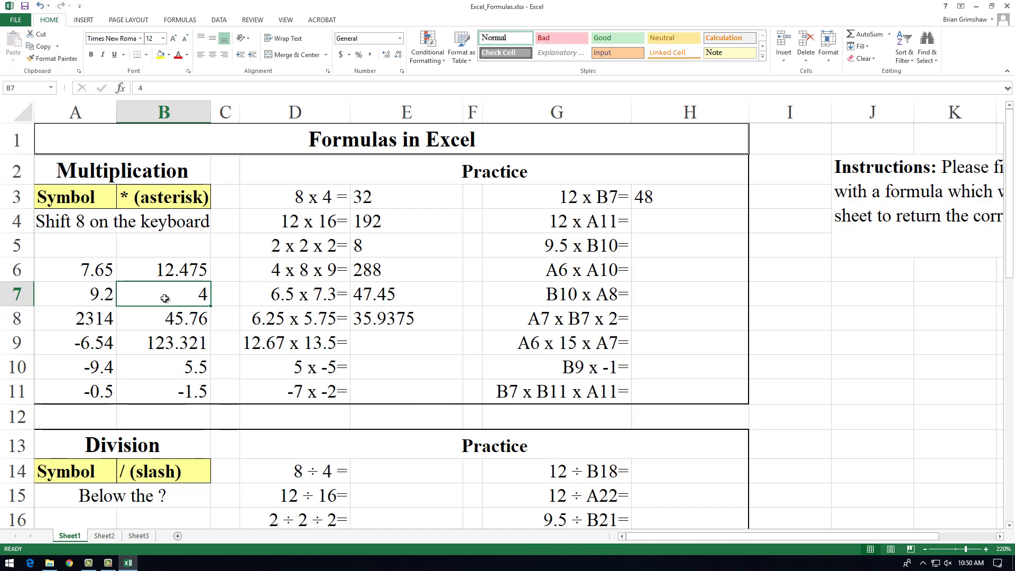
{"action": "type", "text": "10"}
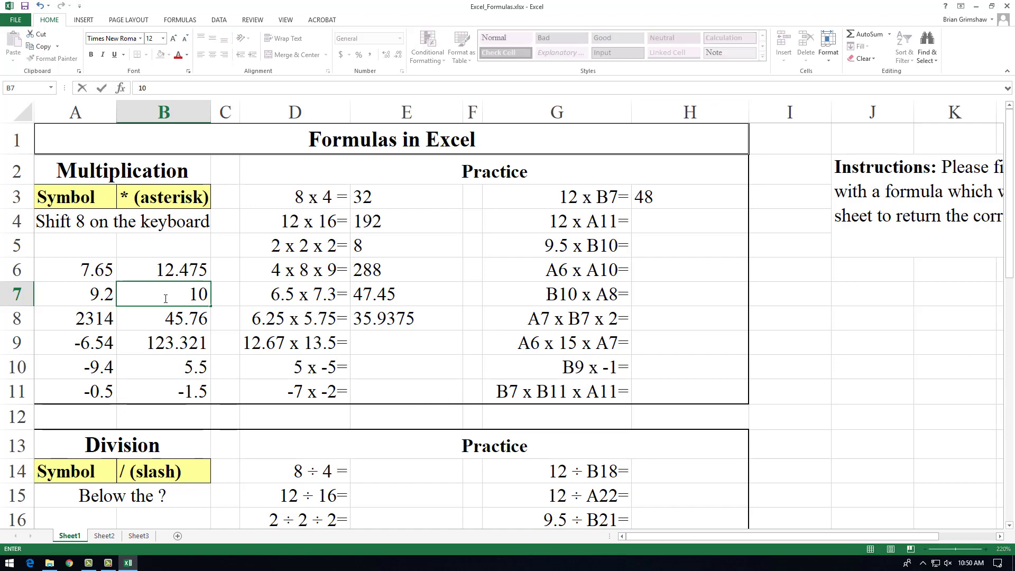
{"action": "key", "text": "Return"}
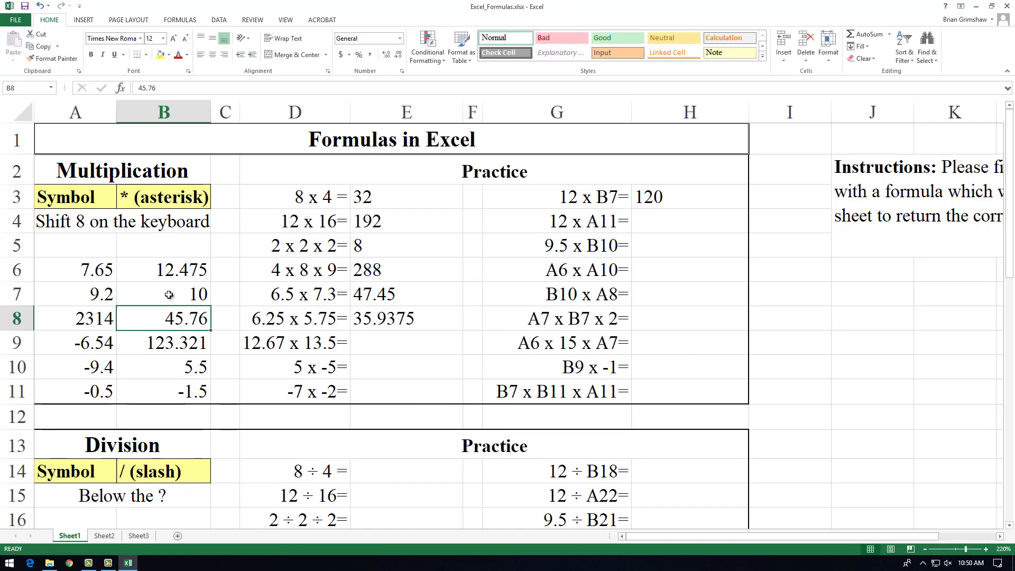
{"action": "left_click", "coordinate": [693, 201]}
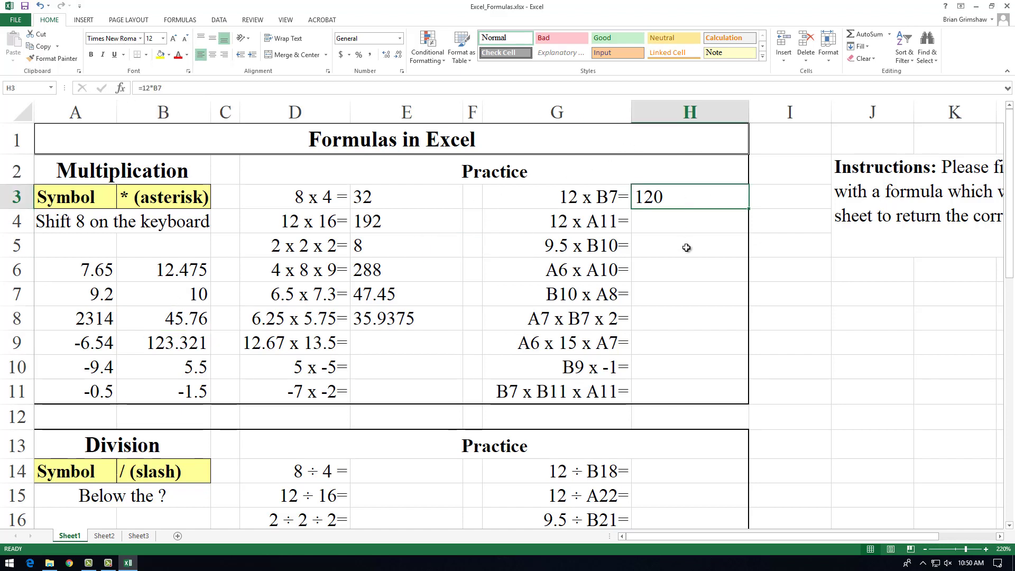
Step: Try the values 1235 and 258 in cell B7 and check the linked answer in H3
{"action": "key", "text": "ctrl+z"}
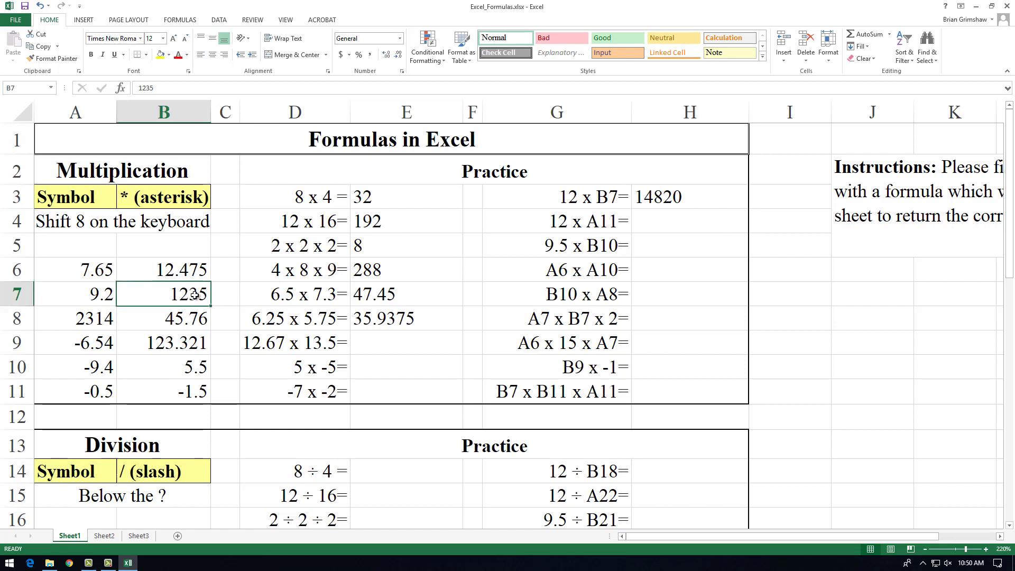
{"action": "type", "text": "258"}
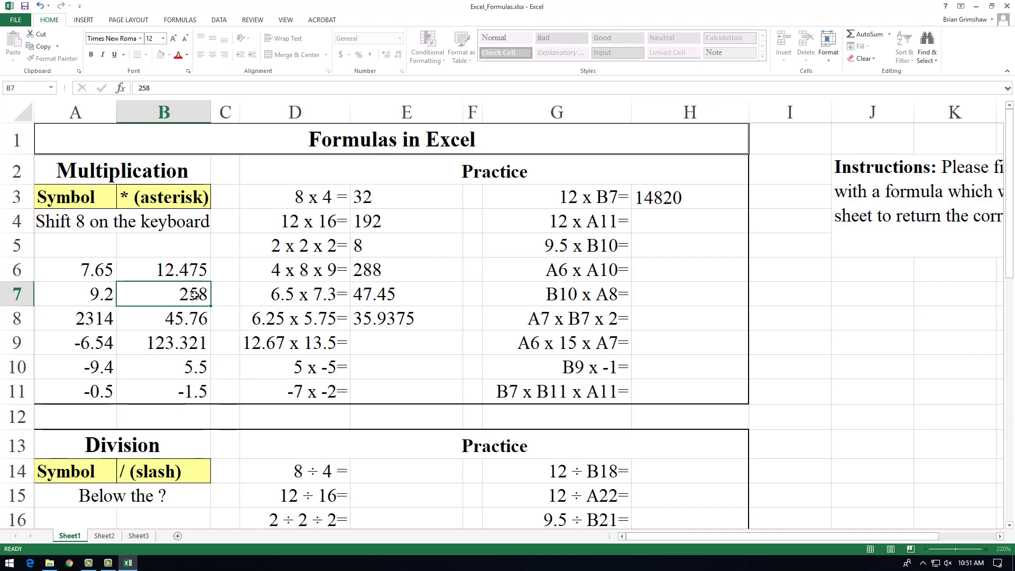
{"action": "key", "text": "Return"}
{"action": "left_click", "coordinate": [711, 193]}
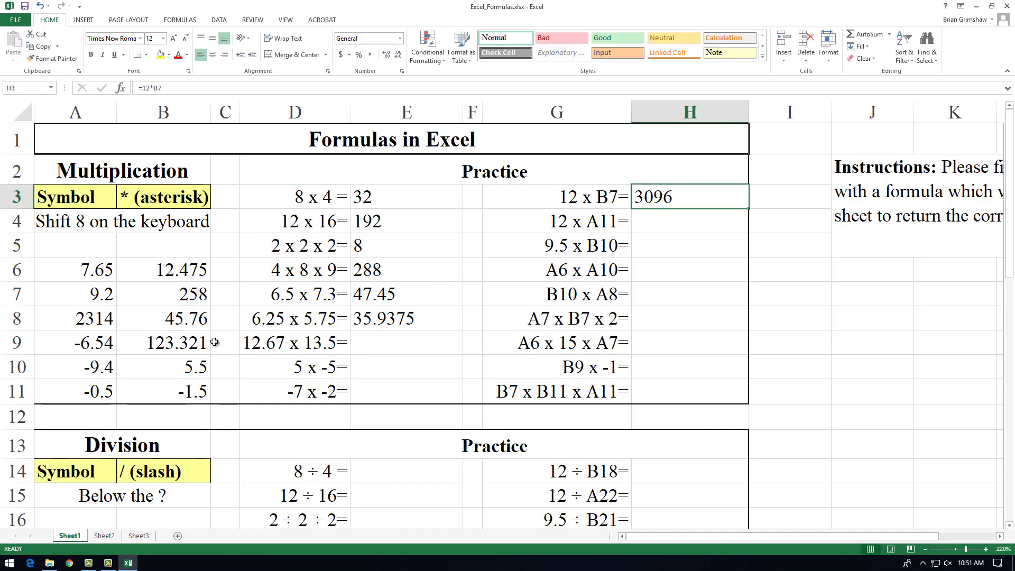
Step: Set cell B7 to the negative value -258
{"action": "left_click", "coordinate": [172, 296]}
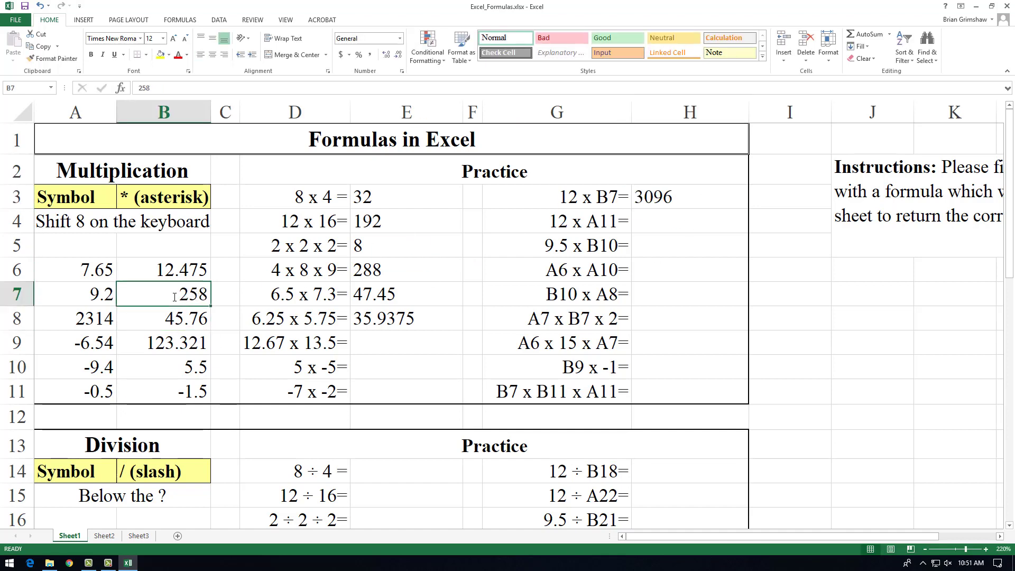
{"action": "type", "text": "-258"}
{"action": "key", "text": "Return"}
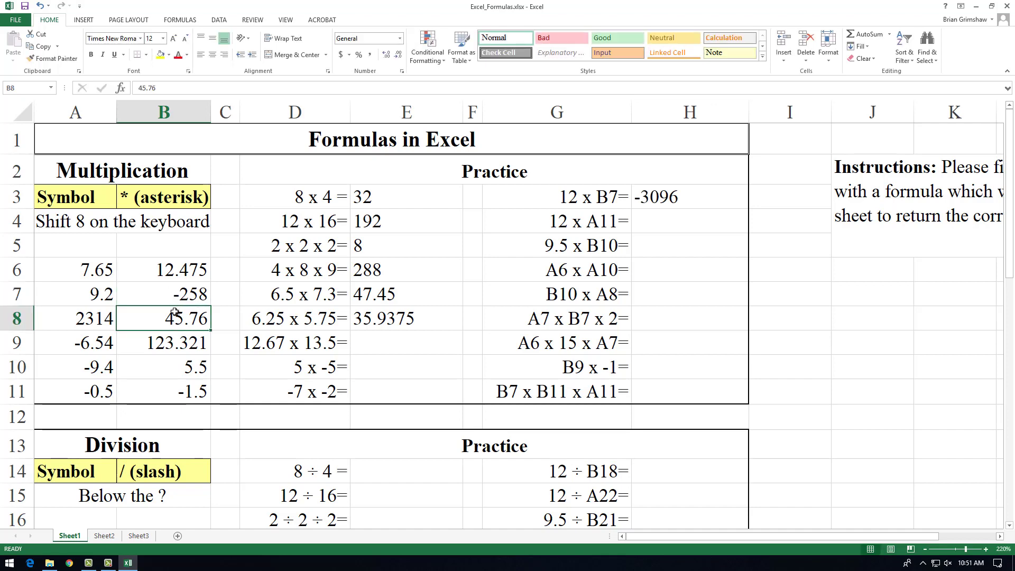
Step: Set cell B7 to the decimal value .256 and reselect the cell
{"action": "left_click", "coordinate": [184, 296]}
{"action": "type", "text": ".256"}
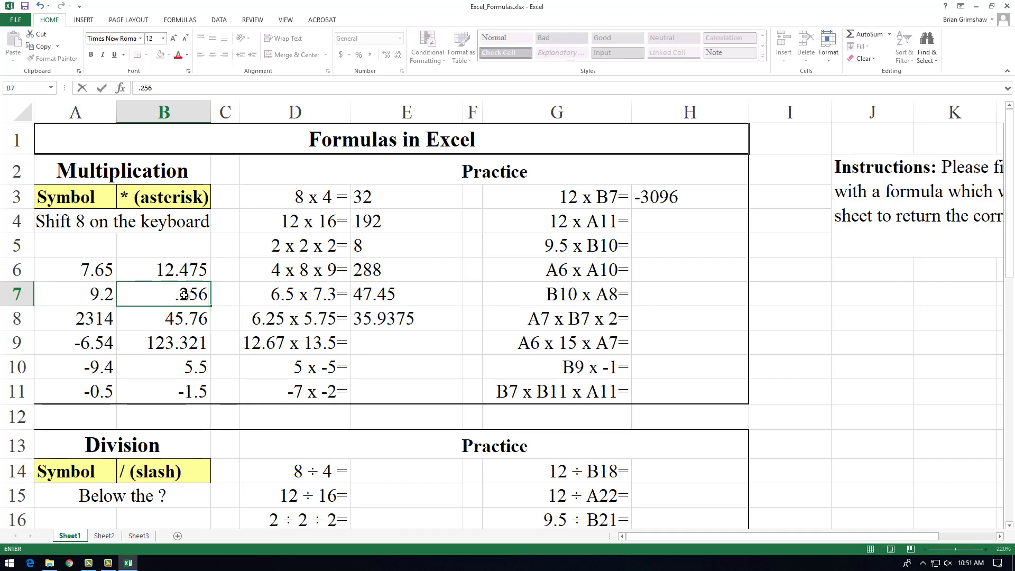
{"action": "key", "text": "Return"}
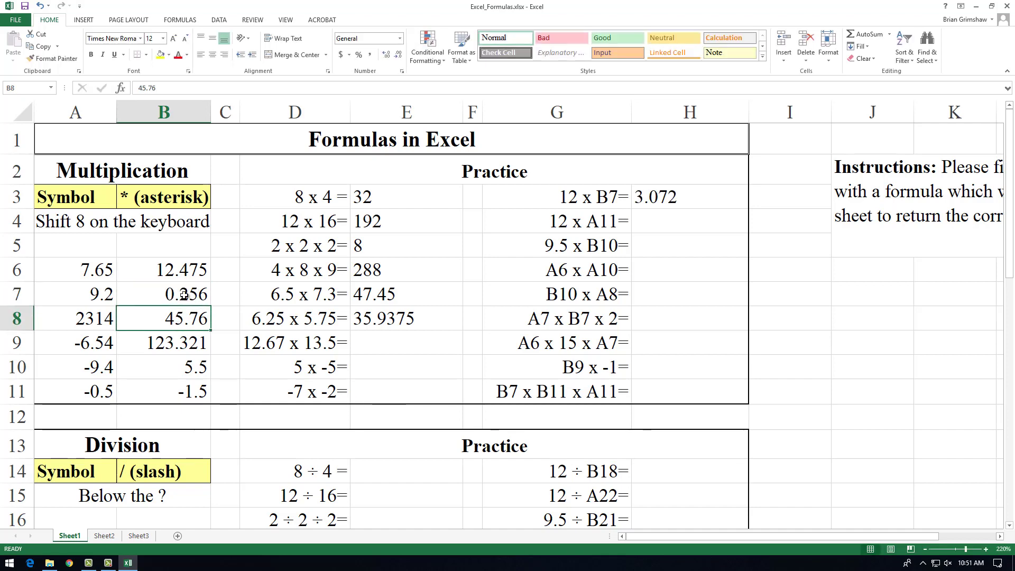
{"action": "left_click", "coordinate": [184, 296]}
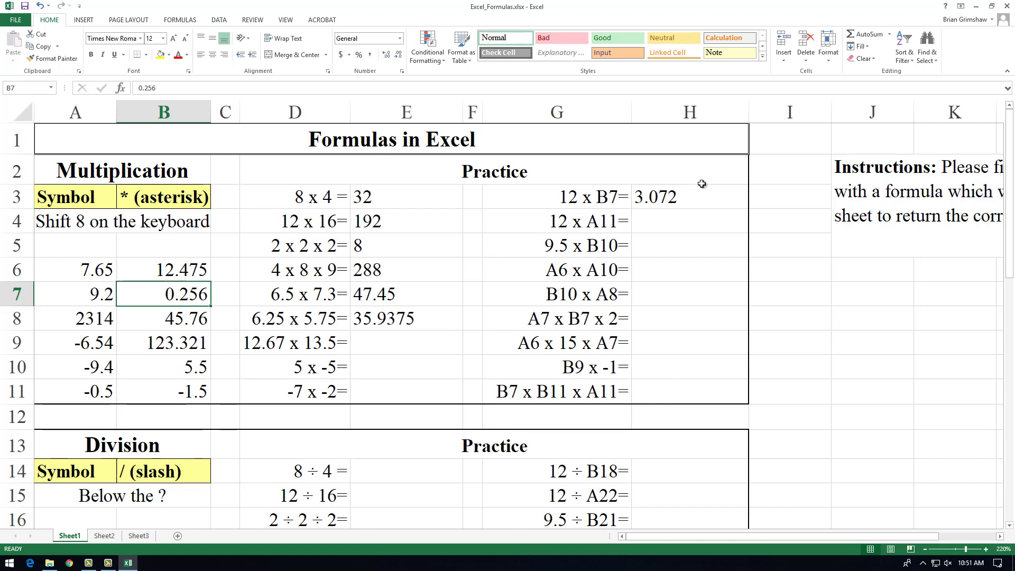
Step: Inspect the 12 x B7 formula in H3, and set cell B7 to 4
{"action": "left_click", "coordinate": [696, 200]}
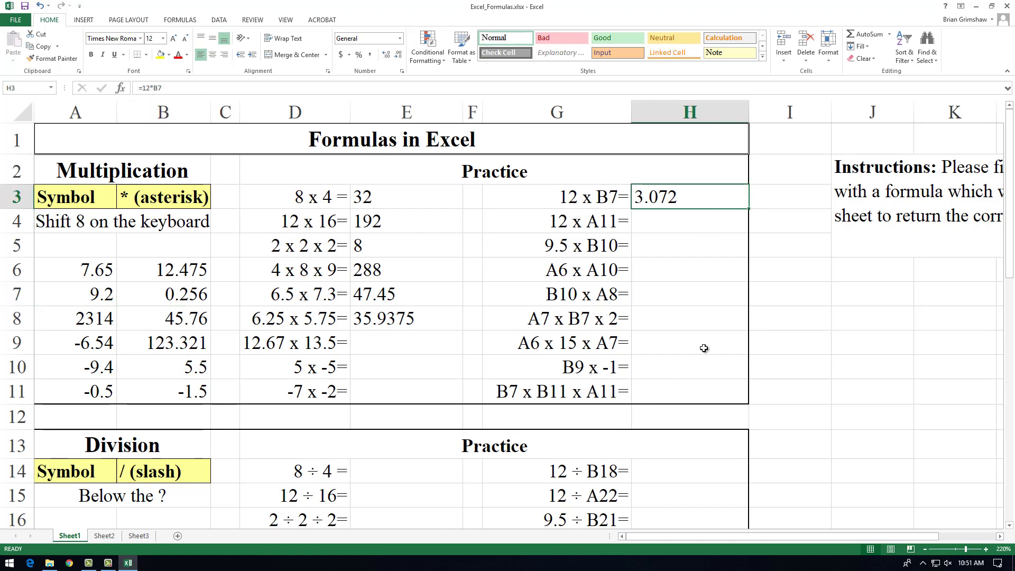
{"action": "left_click", "coordinate": [178, 297]}
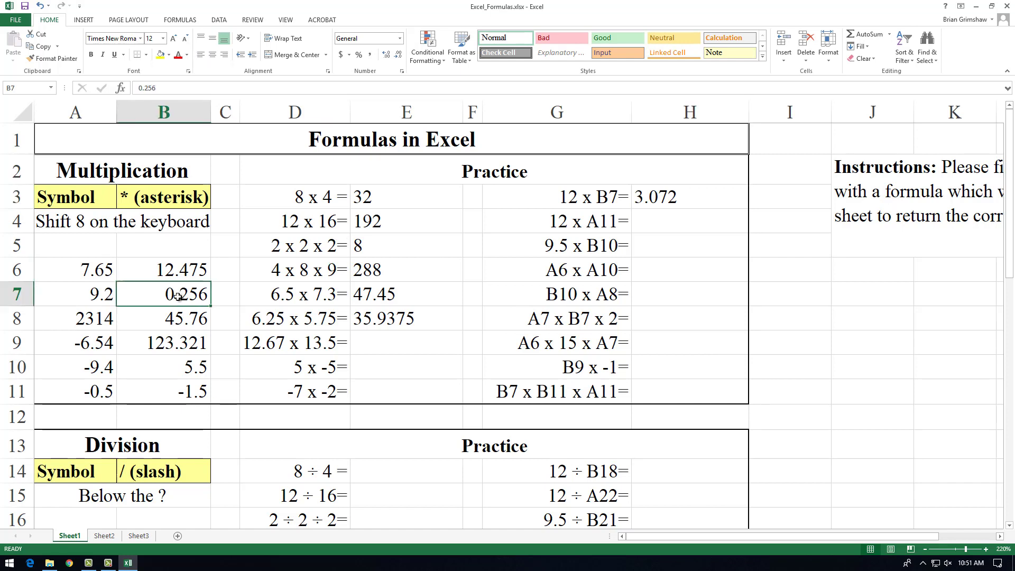
{"action": "type", "text": "4"}
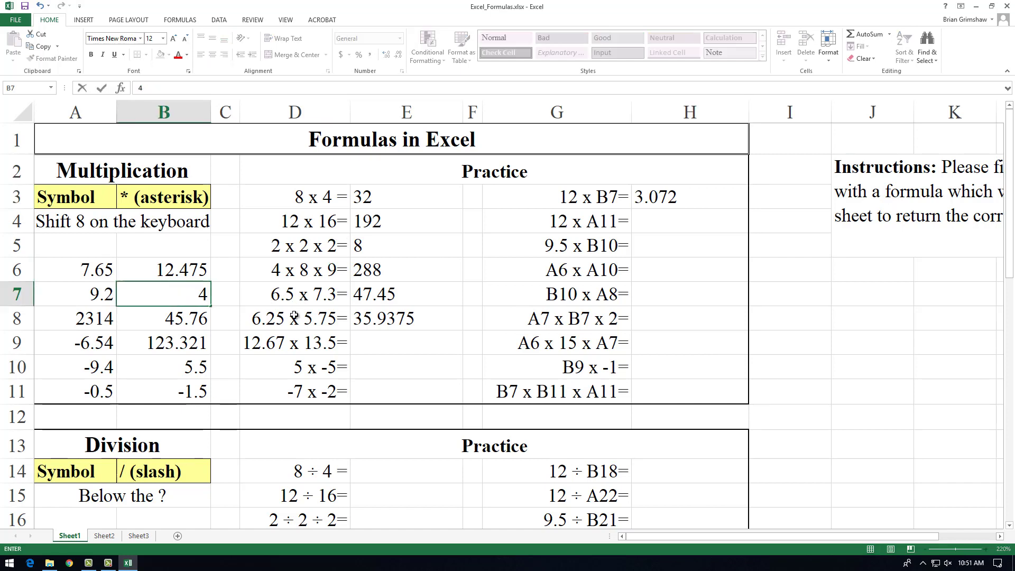
Step: Answer 12 x A11 in cell H4 with the formula =12*A11, using a reference to cell A11
{"action": "left_click", "coordinate": [659, 225]}
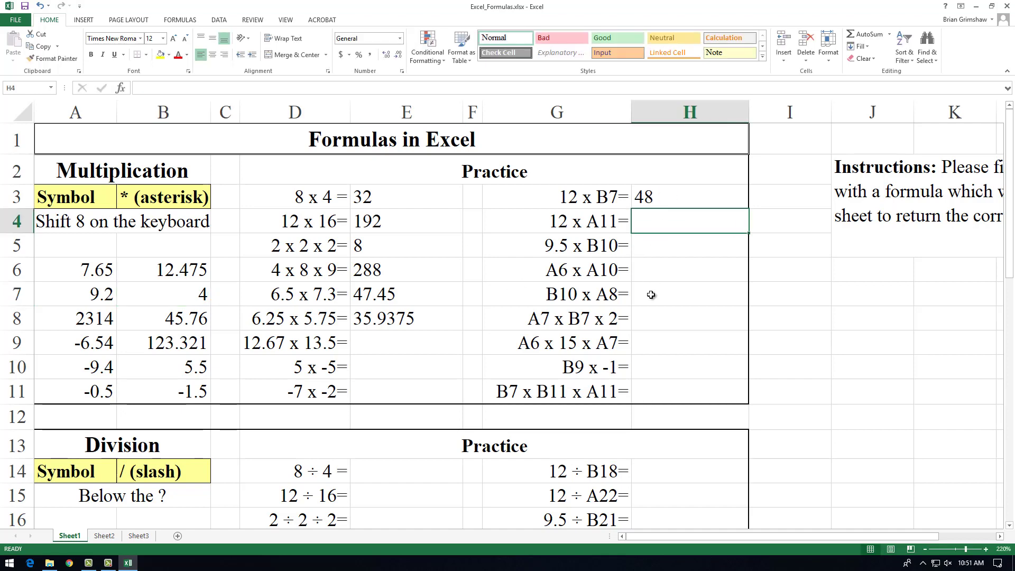
{"action": "type", "text": "="}
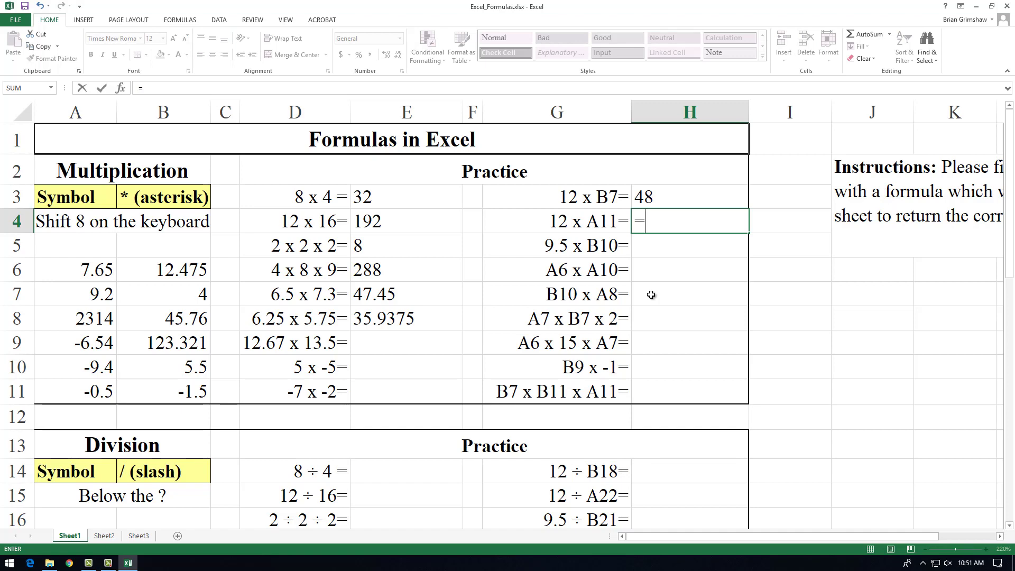
{"action": "type", "text": "12*"}
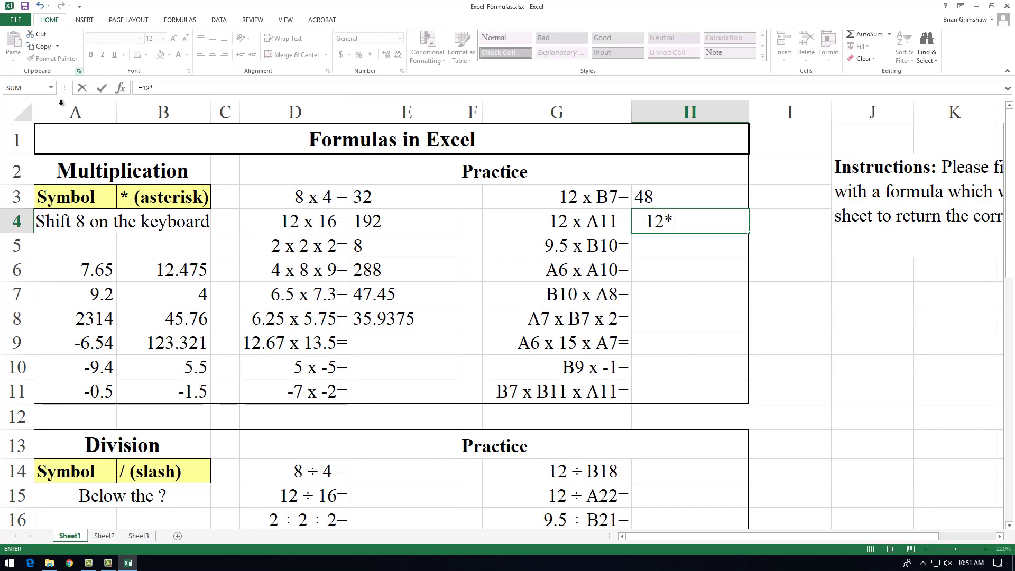
{"action": "left_click", "coordinate": [83, 394]}
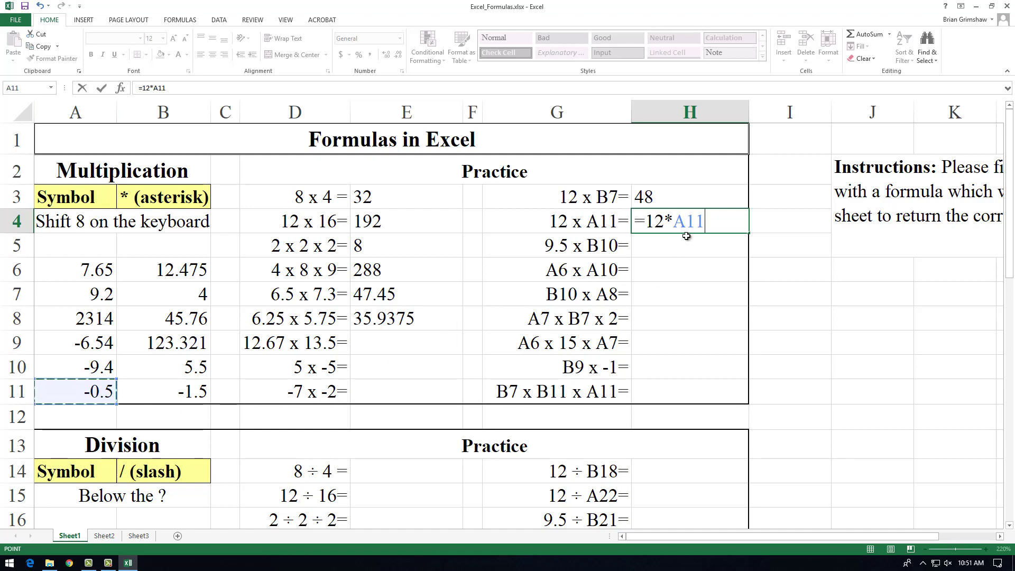
{"action": "key", "text": "Return"}
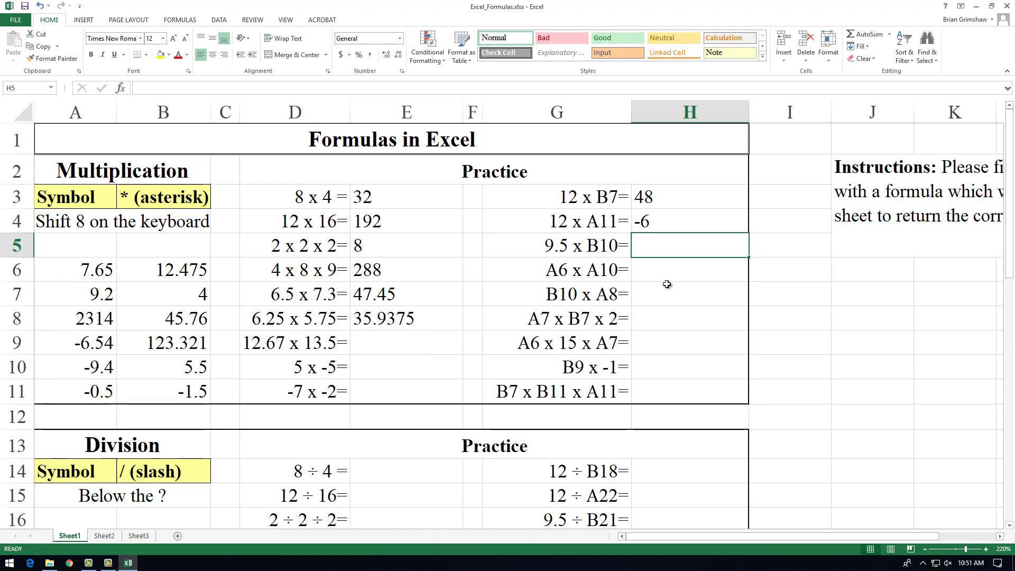
Step: Answer 9.5 x B10 in cell H5 with the formula =9.5*B10, using a reference to cell B10
{"action": "type", "text": "=9.5"}
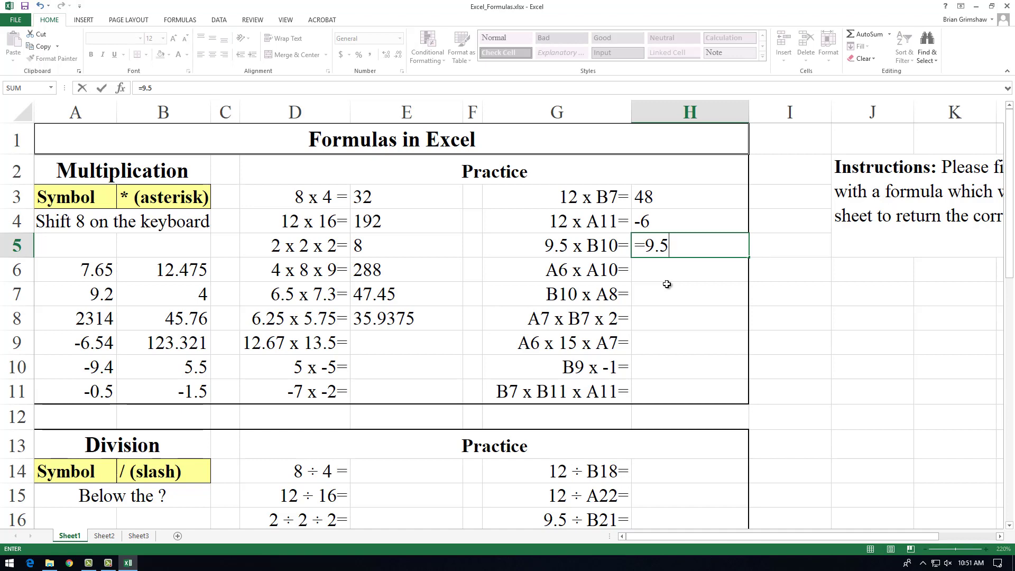
{"action": "type", "text": "*"}
{"action": "left_click", "coordinate": [166, 365]}
{"action": "key", "text": "Return"}
{"action": "key", "text": "Return"}
Step: Answer the 8 ÷ 4 problem of the Division practice in cell E14 with the formula =8/4
{"action": "scroll", "coordinate": [237, 371], "scroll_direction": "down", "scroll_amount": 4}
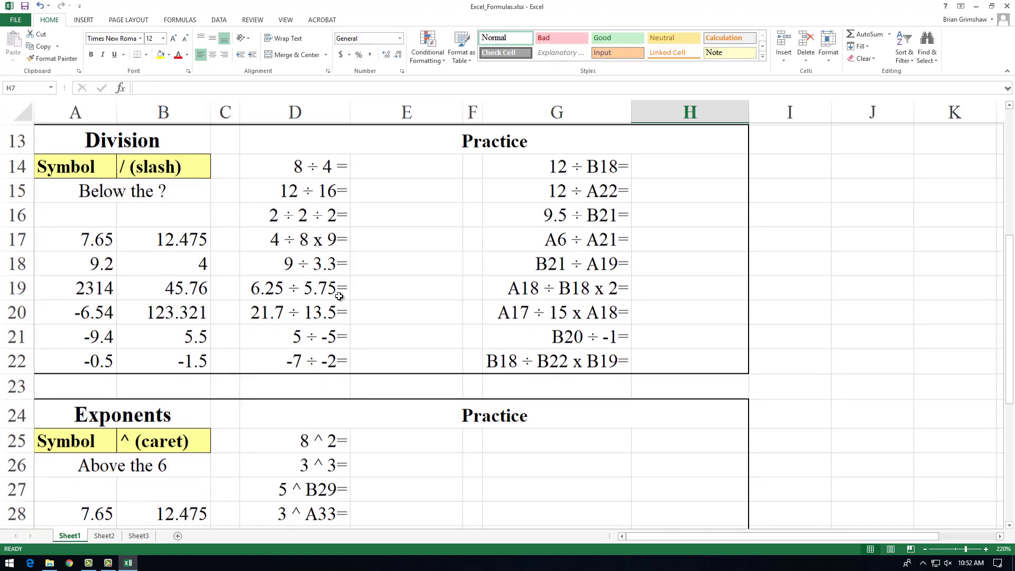
{"action": "left_click", "coordinate": [411, 162]}
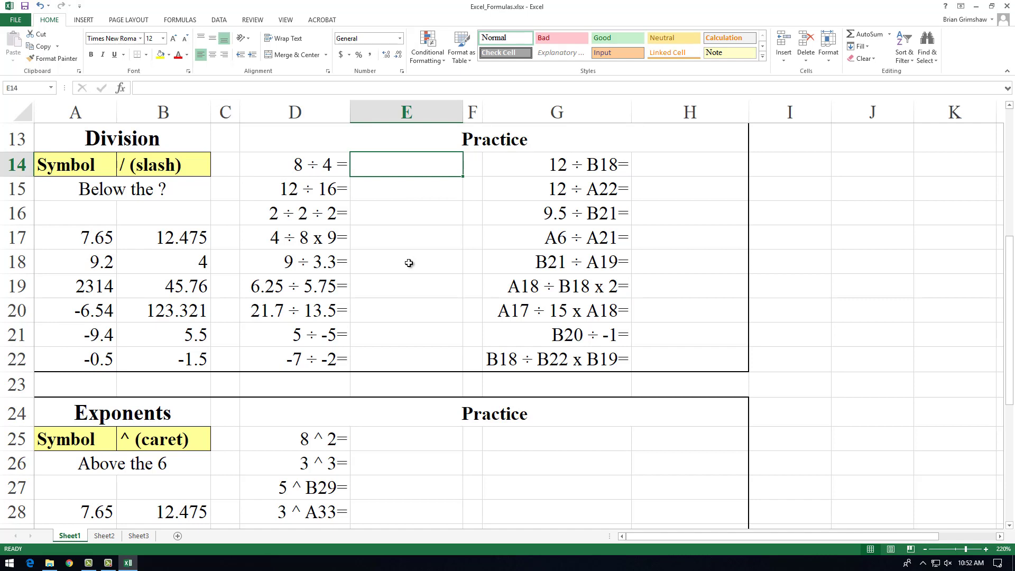
{"action": "type", "text": "="}
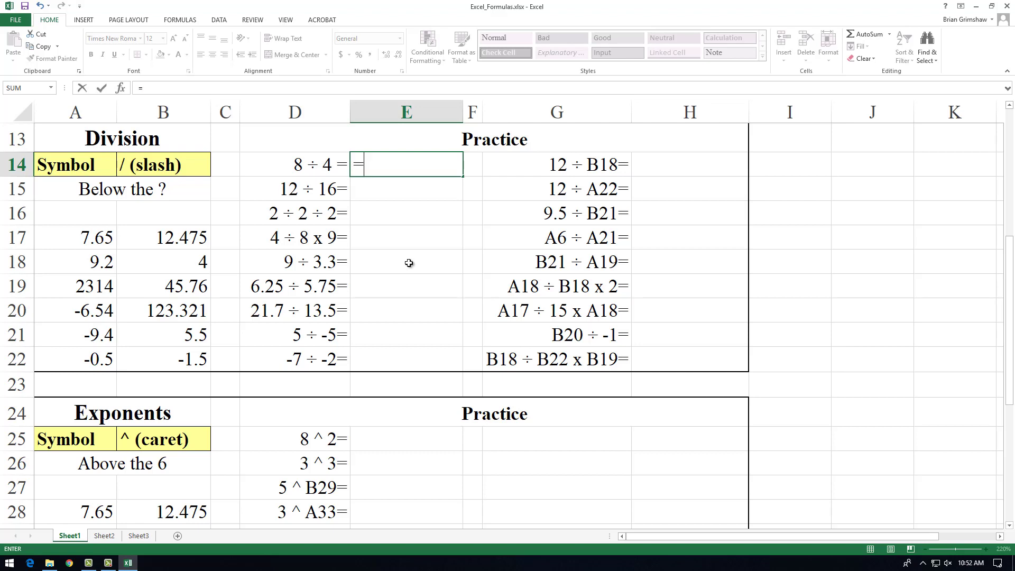
{"action": "type", "text": "8/4"}
{"action": "key", "text": "Return"}
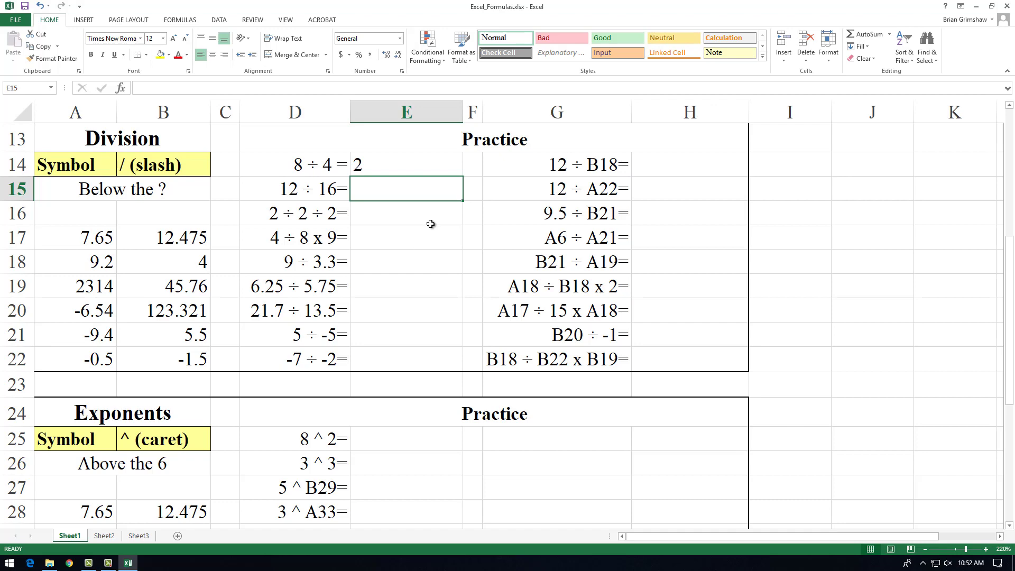
Step: Answer the 8 ^ 2 problem of the Exponents practice in cell E25 with the formula =8^2
{"action": "scroll", "coordinate": [421, 279], "scroll_direction": "down", "scroll_amount": 3}
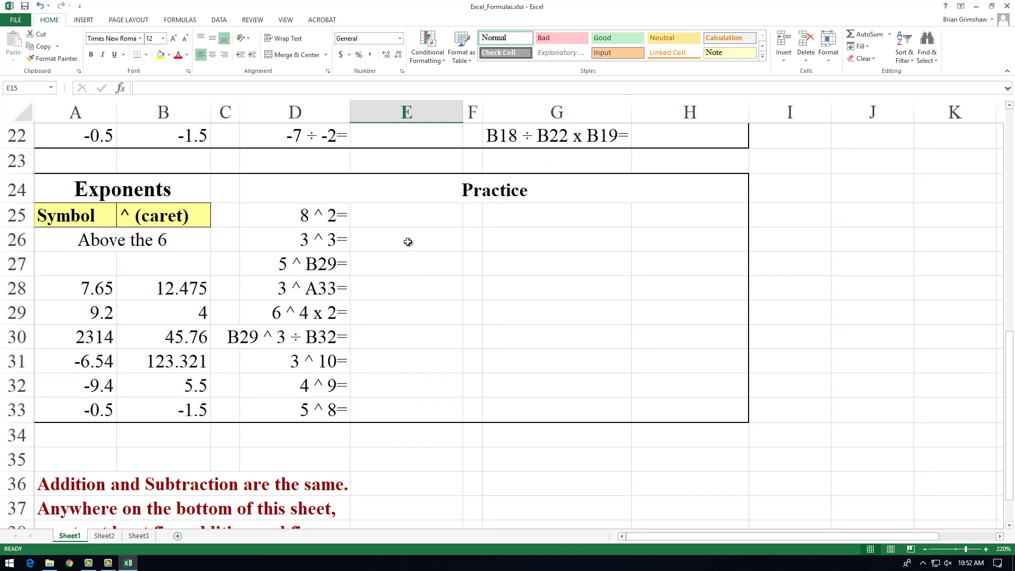
{"action": "left_click", "coordinate": [402, 216]}
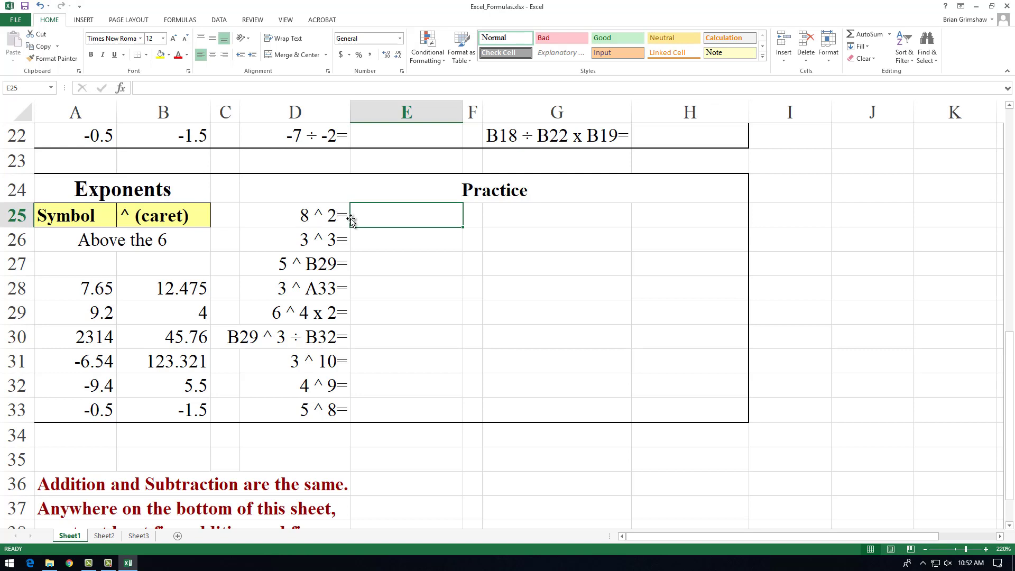
{"action": "type", "text": "="}
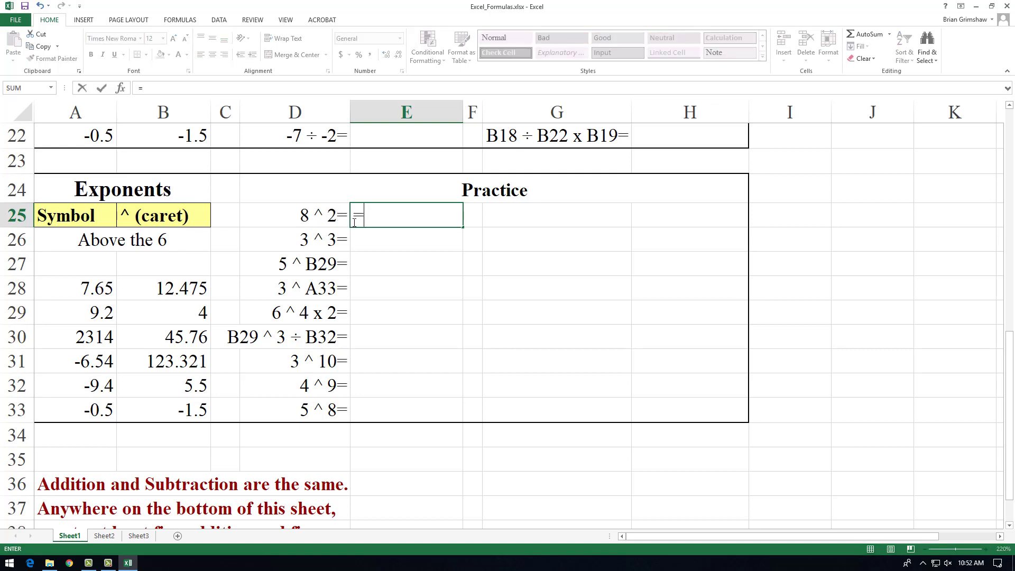
{"action": "type", "text": "8^2"}
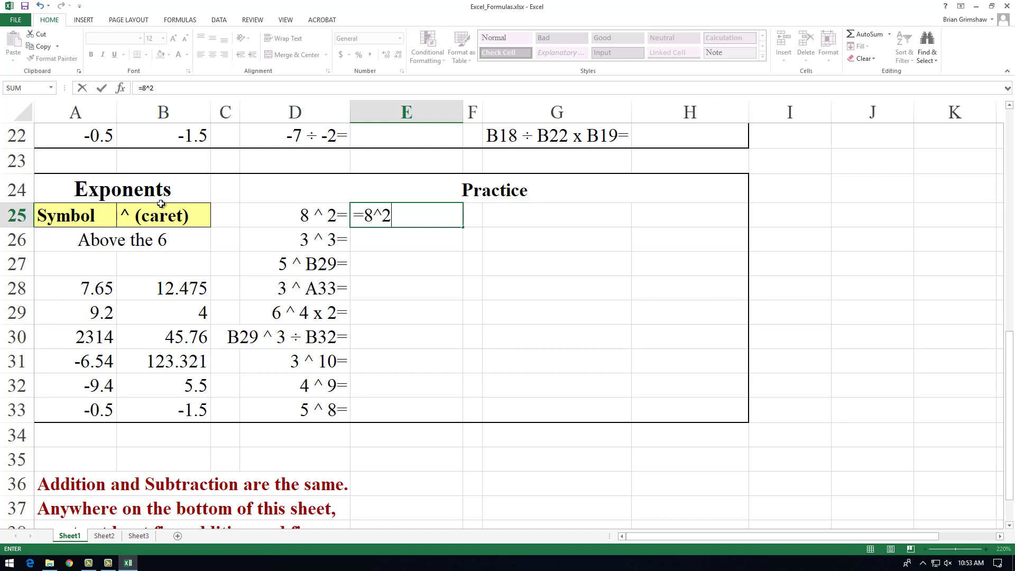
{"action": "key", "text": "Return"}
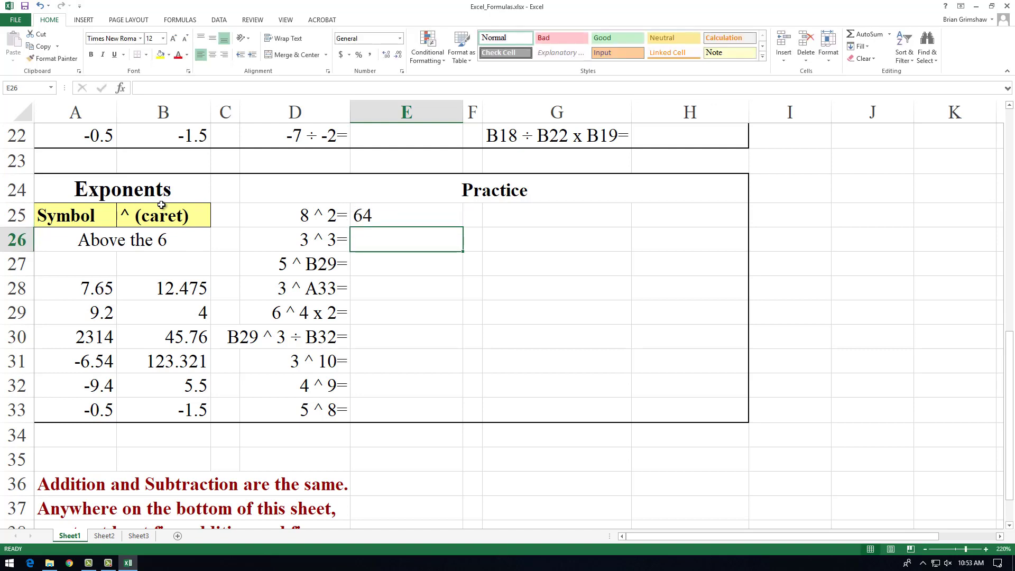
Step: Answer the 3 ^ 3 problem in cell E26 with the formula =3^3
{"action": "type", "text": "=3"}
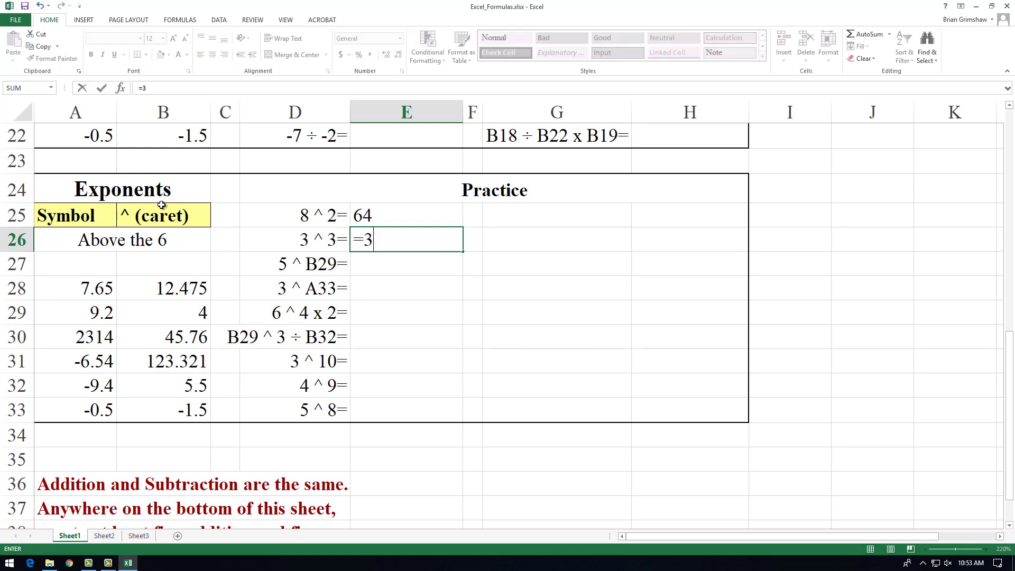
{"action": "type", "text": "^3"}
{"action": "key", "text": "Return"}
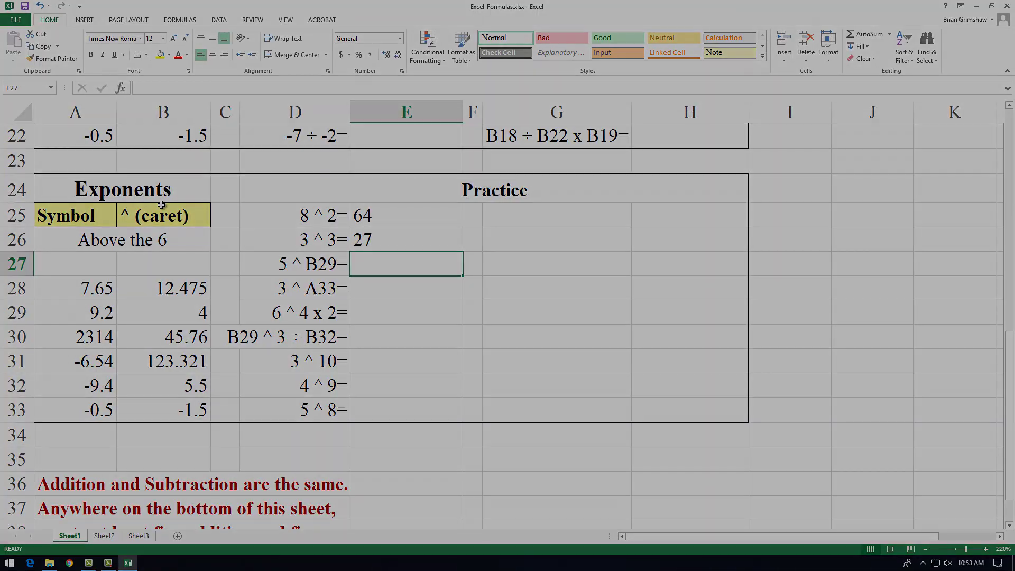